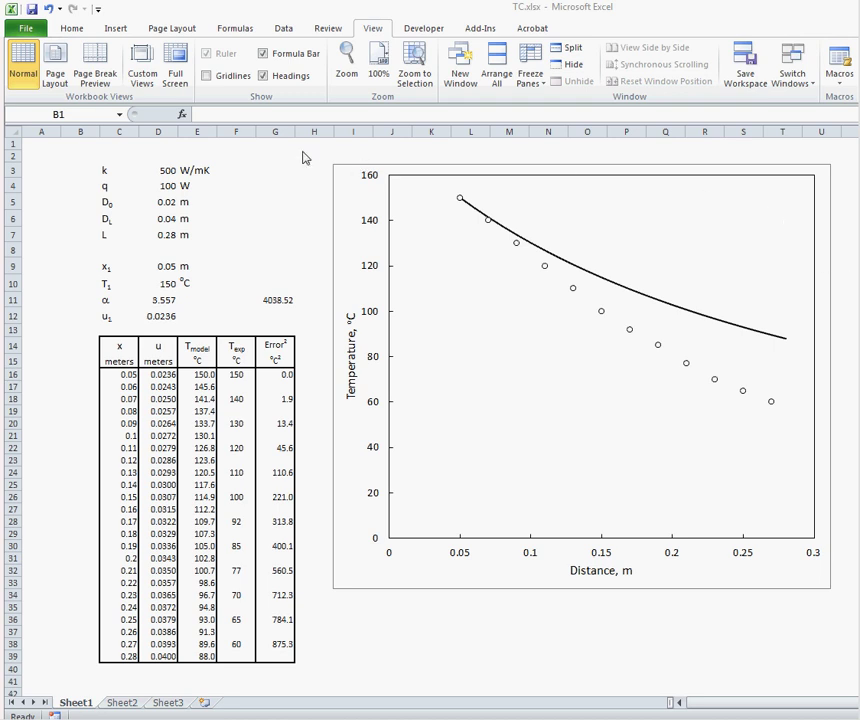
- Review the q, D0, DL, L, x1 and T1 values, then show alpha's formula =q/k*4/PI()*L/(DL-D0)
left_click(168, 189)
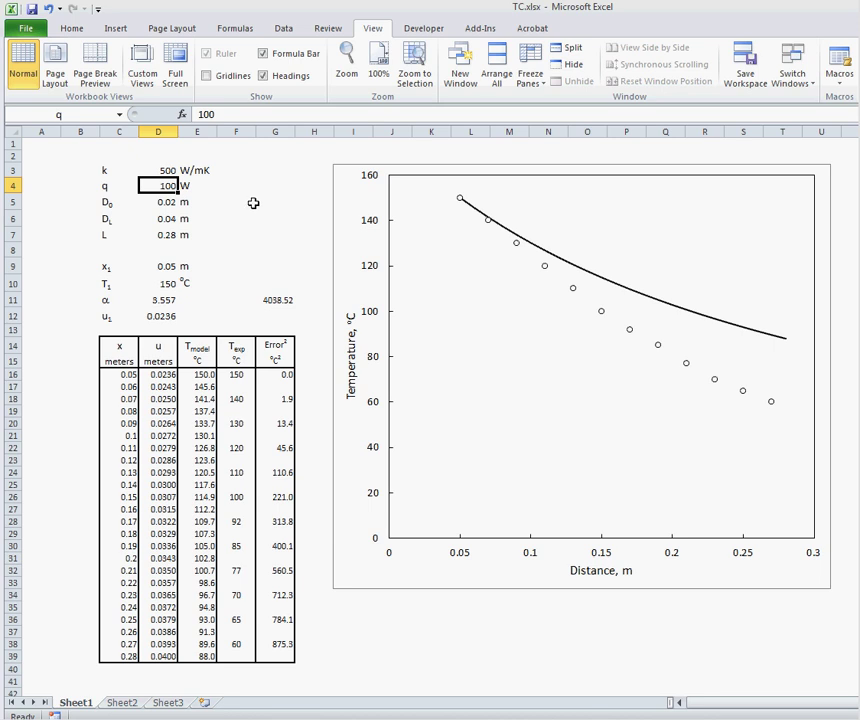
key("Down")
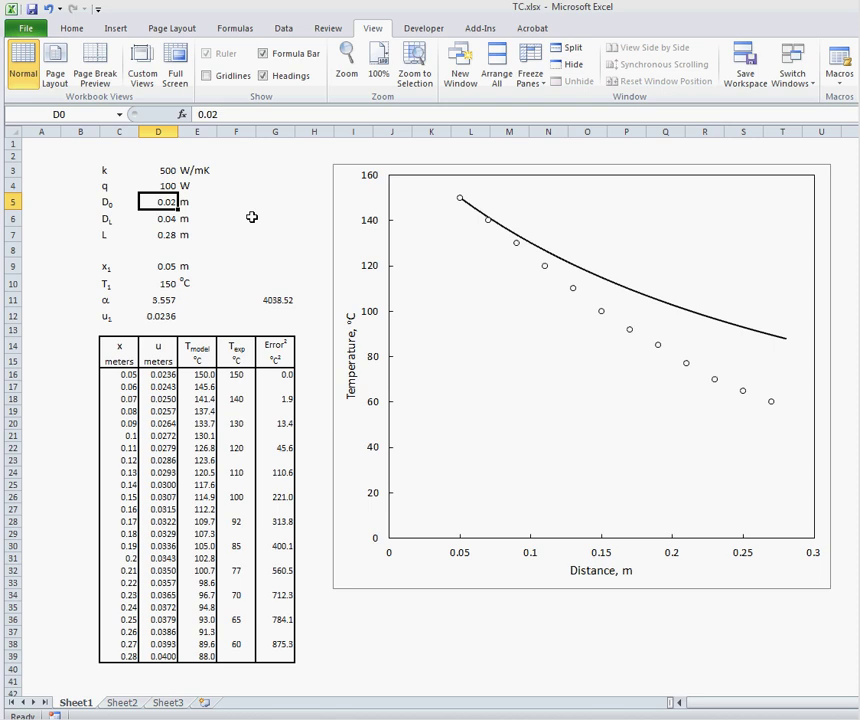
left_click(162, 218)
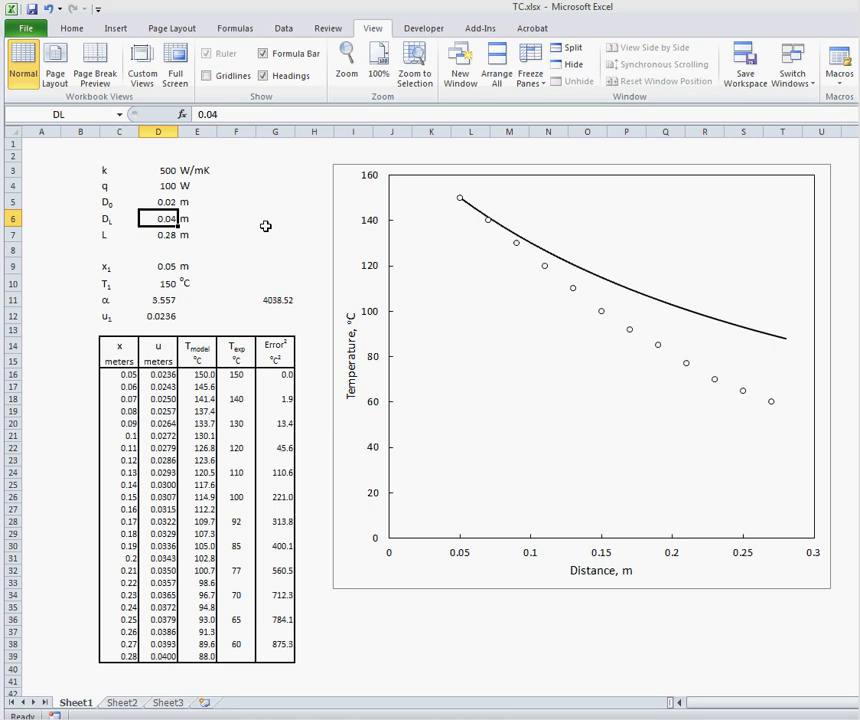
left_click(163, 234)
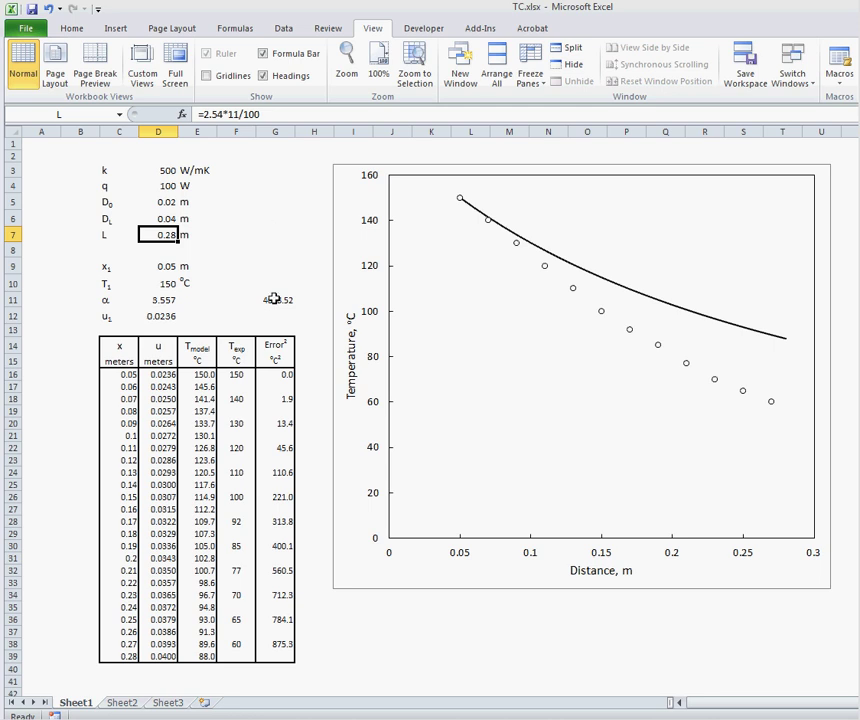
left_click(155, 266)
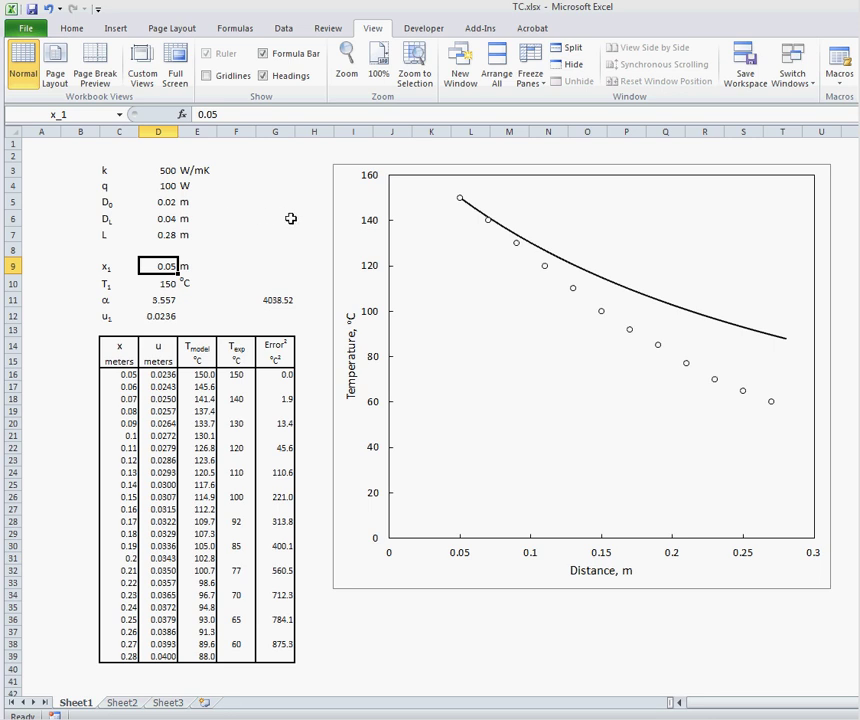
left_click(161, 285)
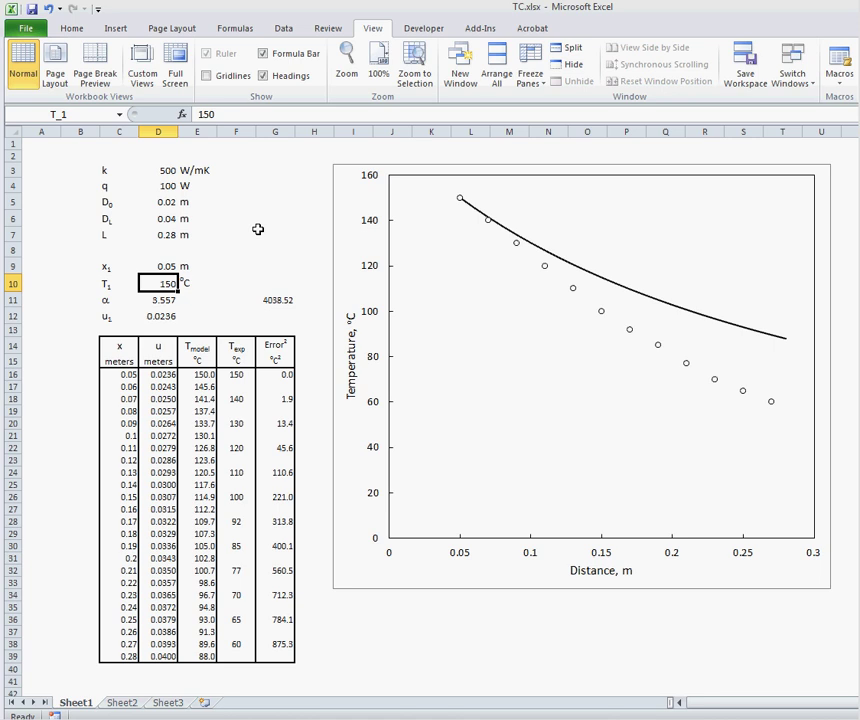
left_click(163, 301)
left_click(364, 114)
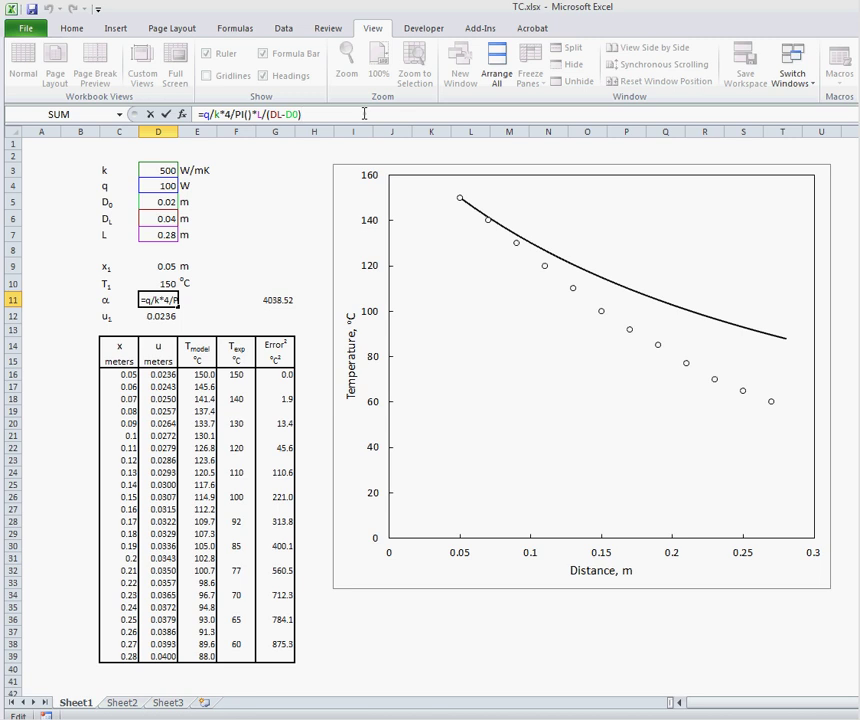
- Display u1's formula =D0+(DL-D0)/L*x_1 in D12, leaving it unchanged
left_click(155, 316)
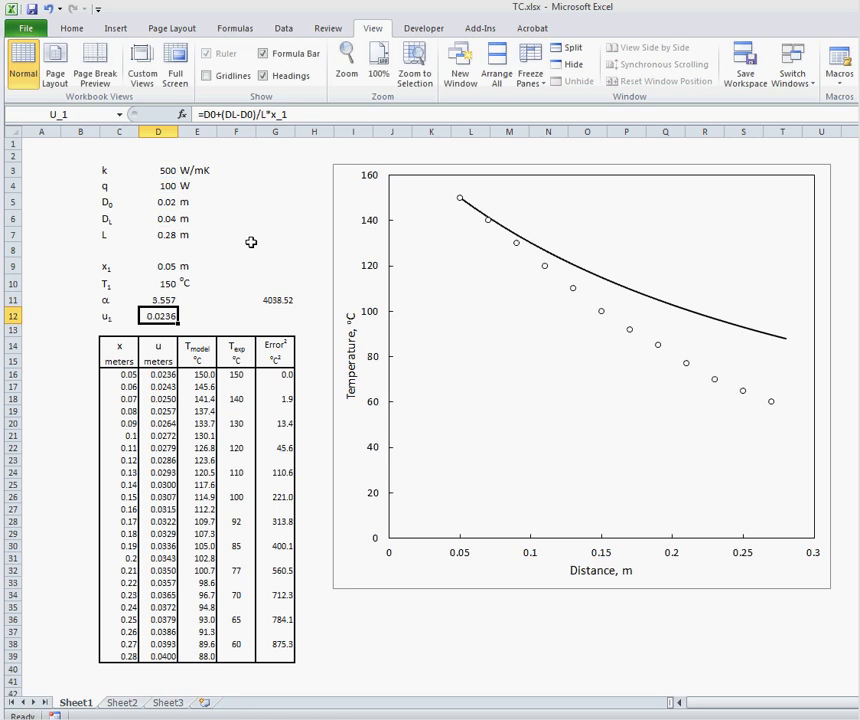
left_click(351, 113)
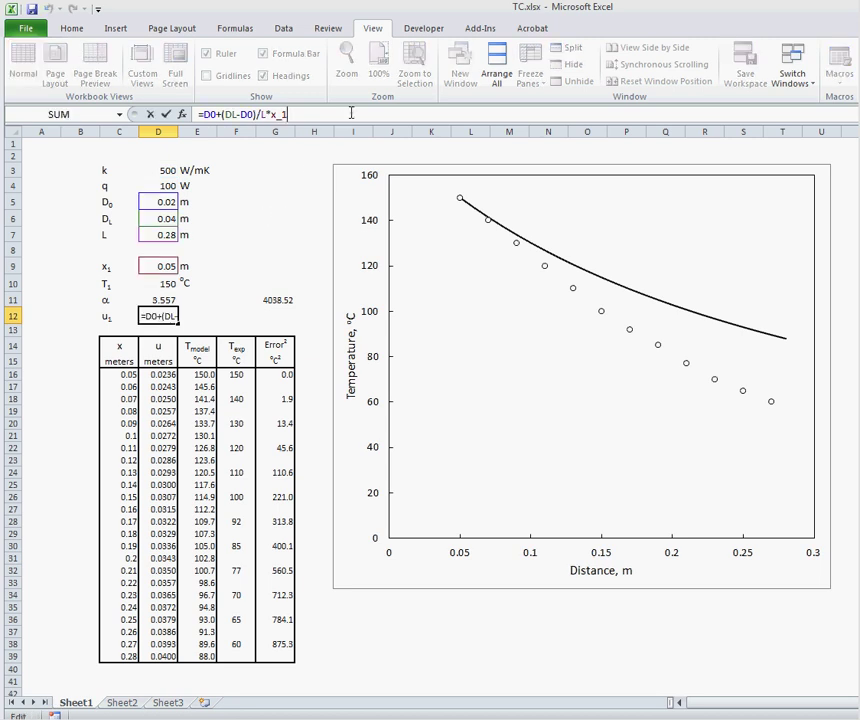
left_click(273, 208)
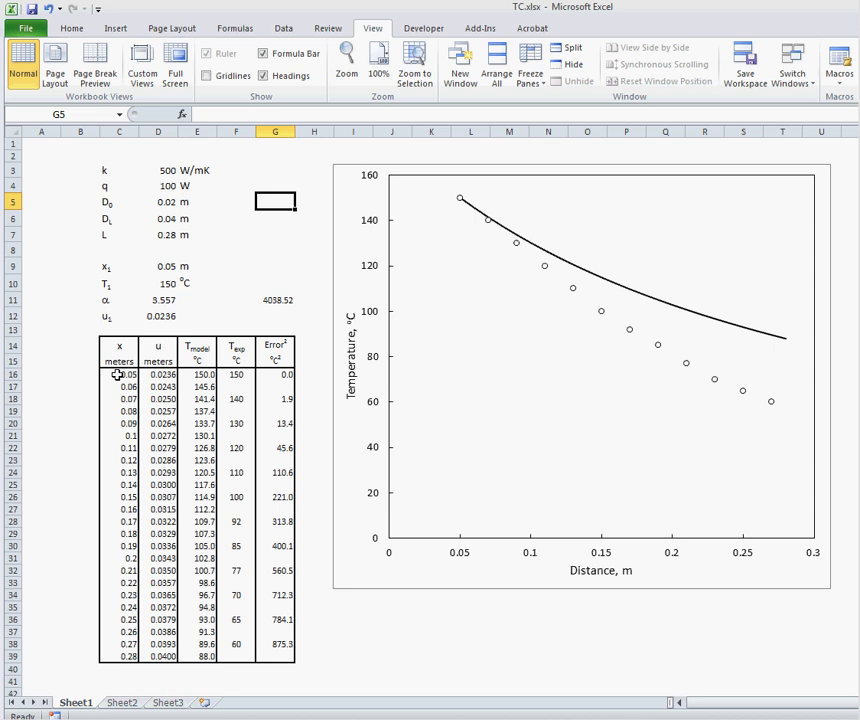
left_click_drag(117, 374, 125, 656)
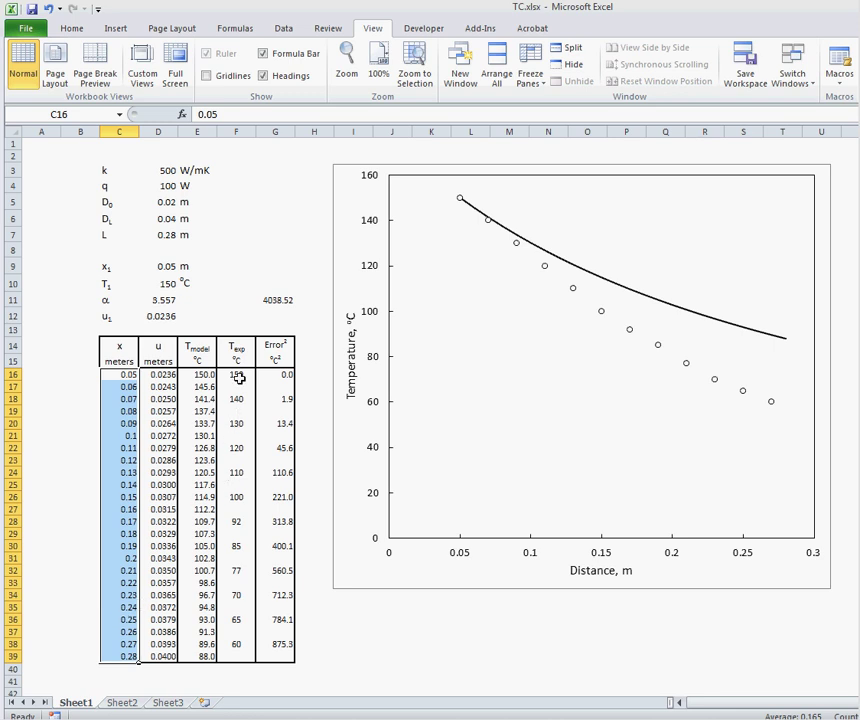
left_click_drag(239, 377, 238, 645)
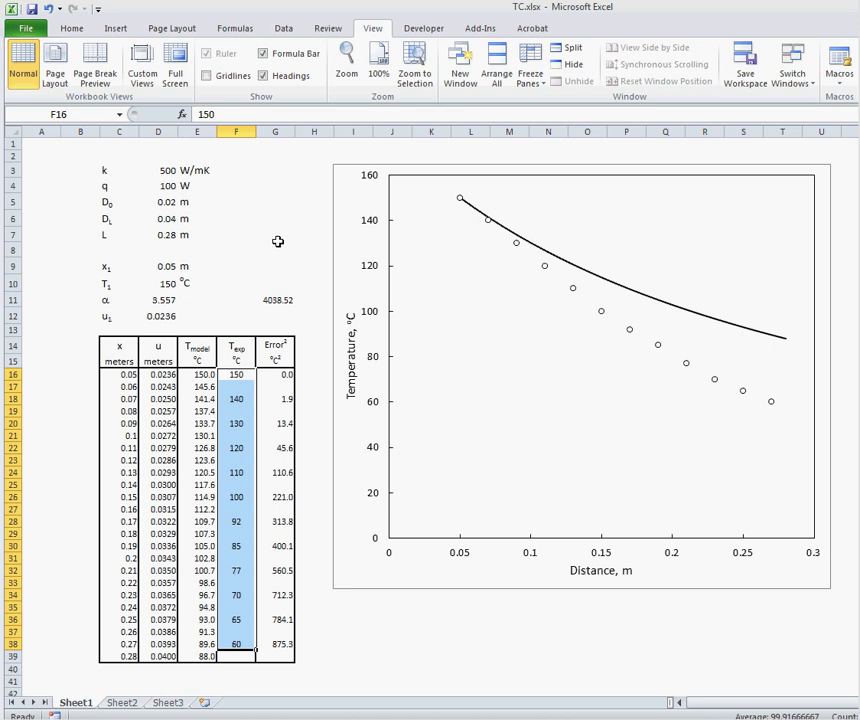
left_click(160, 374)
left_click(376, 116)
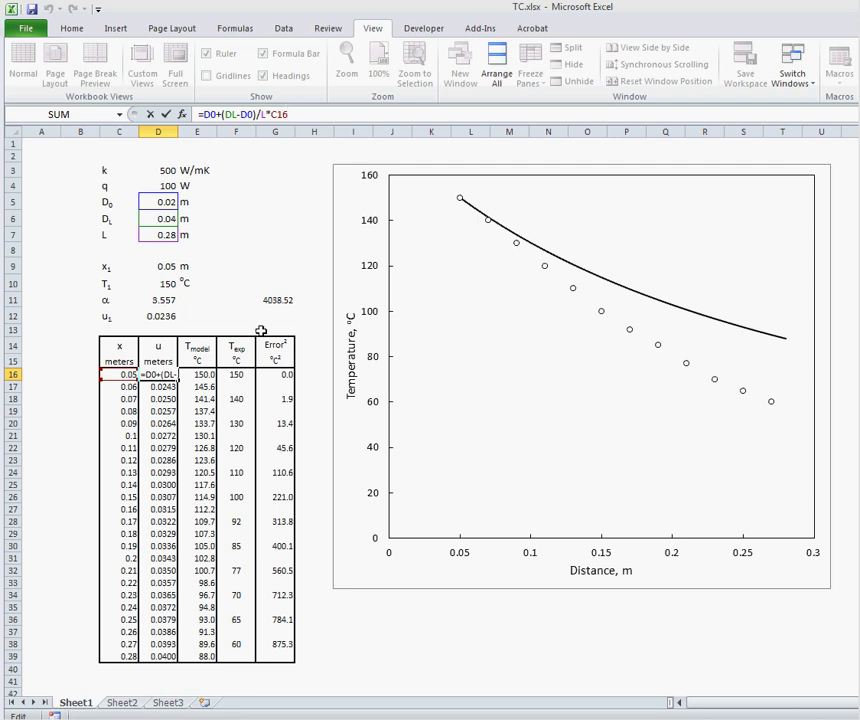
key("Return")
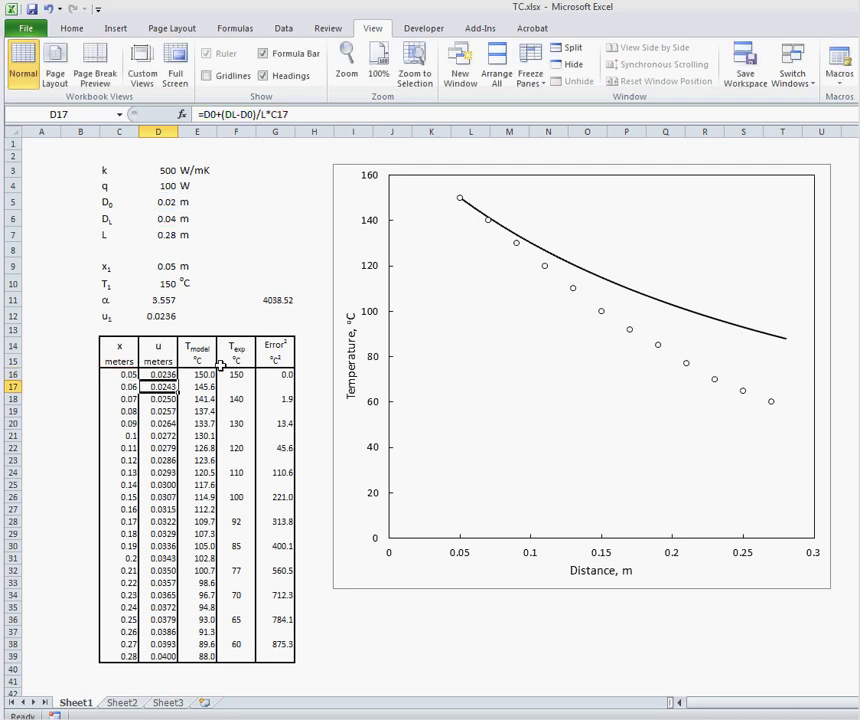
left_click(203, 373)
left_click(366, 110)
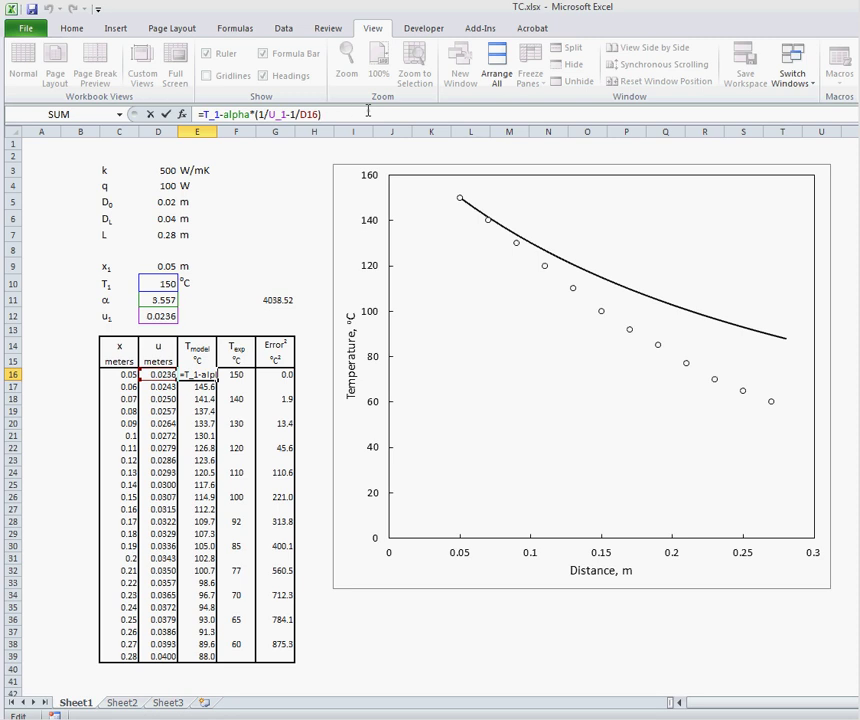
key("Return")
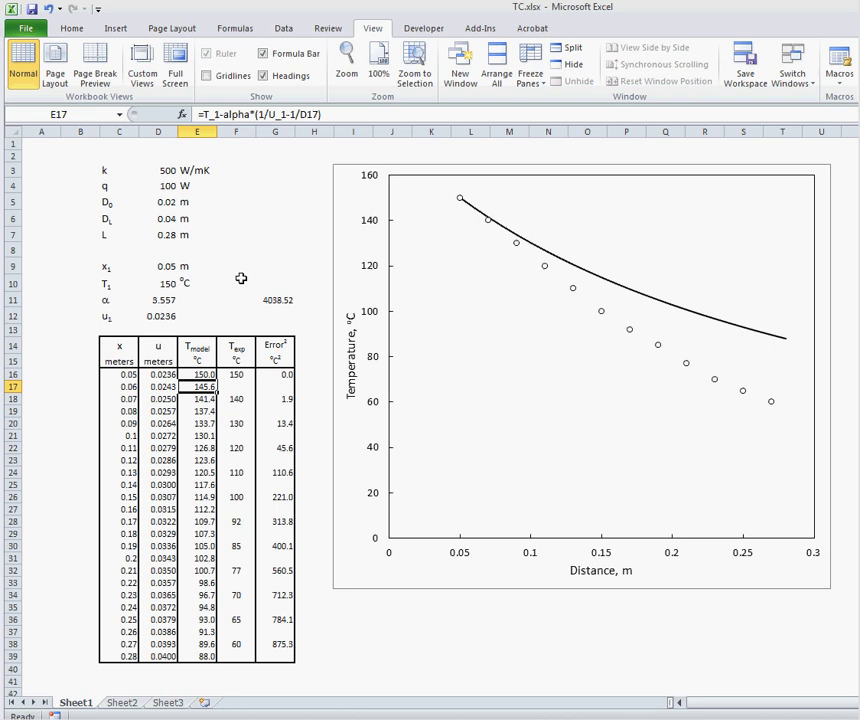
left_click(150, 172)
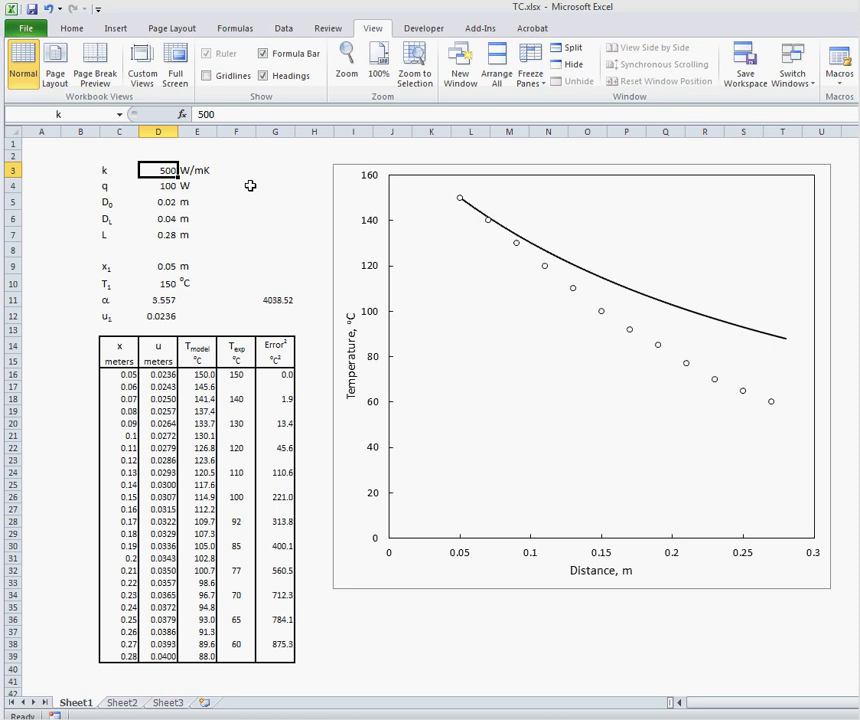
left_click(250, 186)
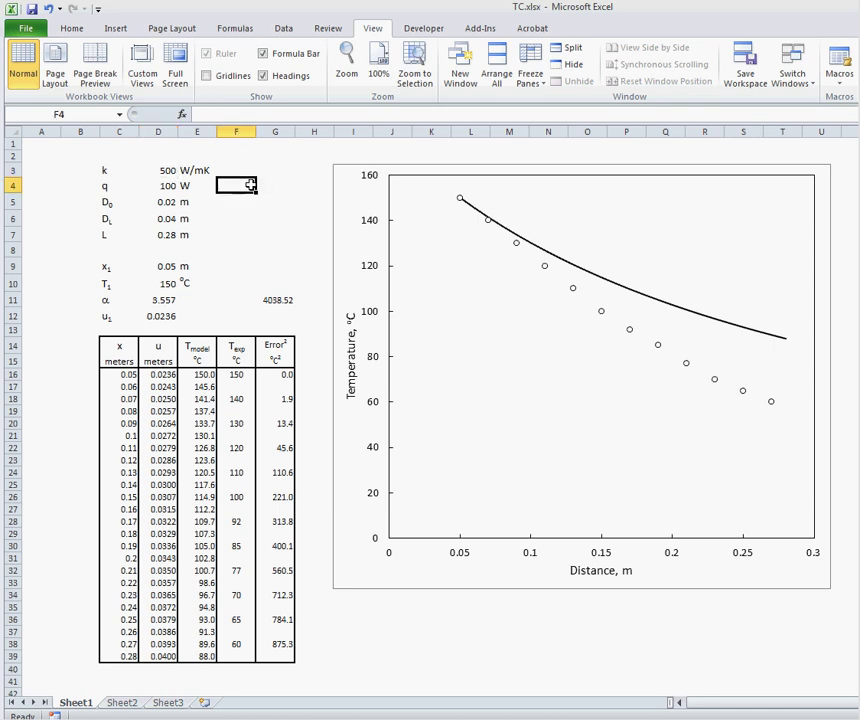
left_click(205, 375)
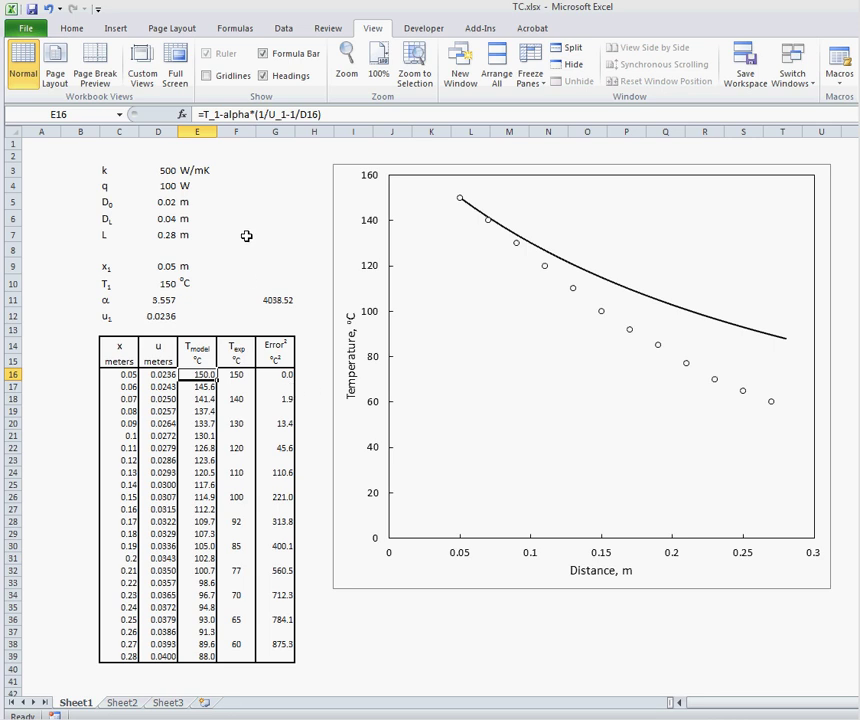
left_click(236, 375)
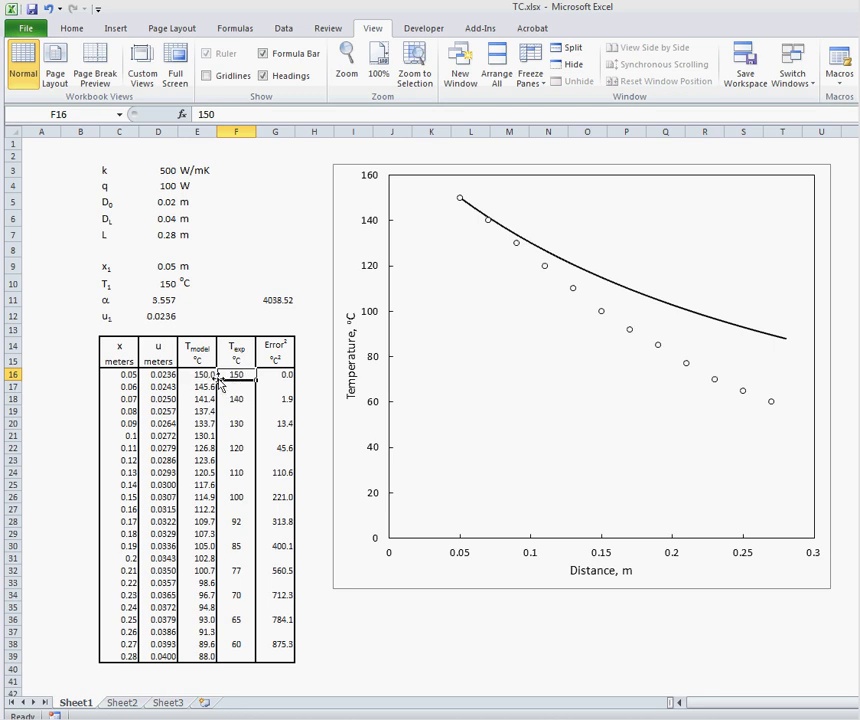
left_click(287, 377)
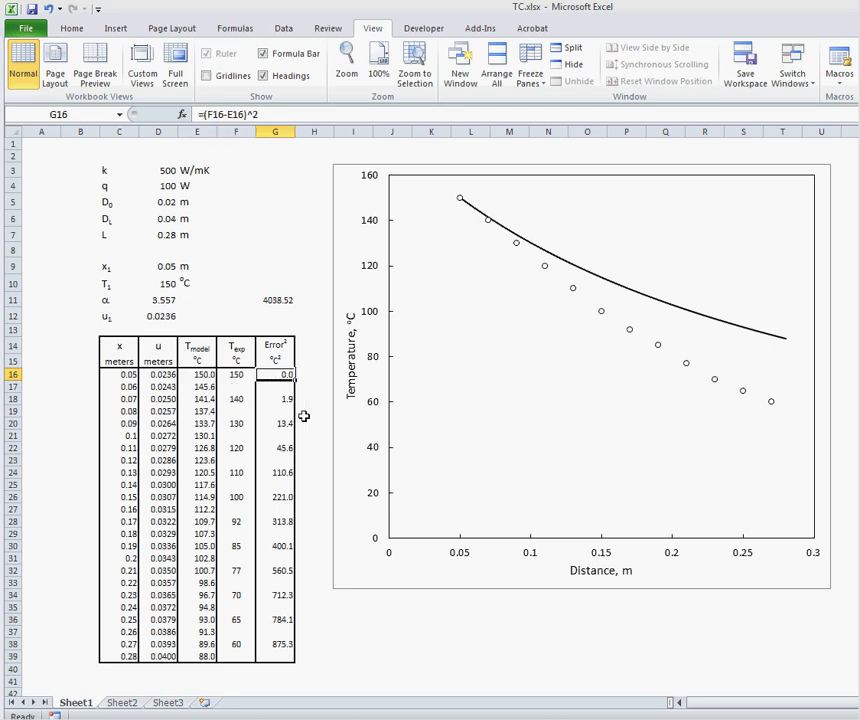
left_click(318, 112)
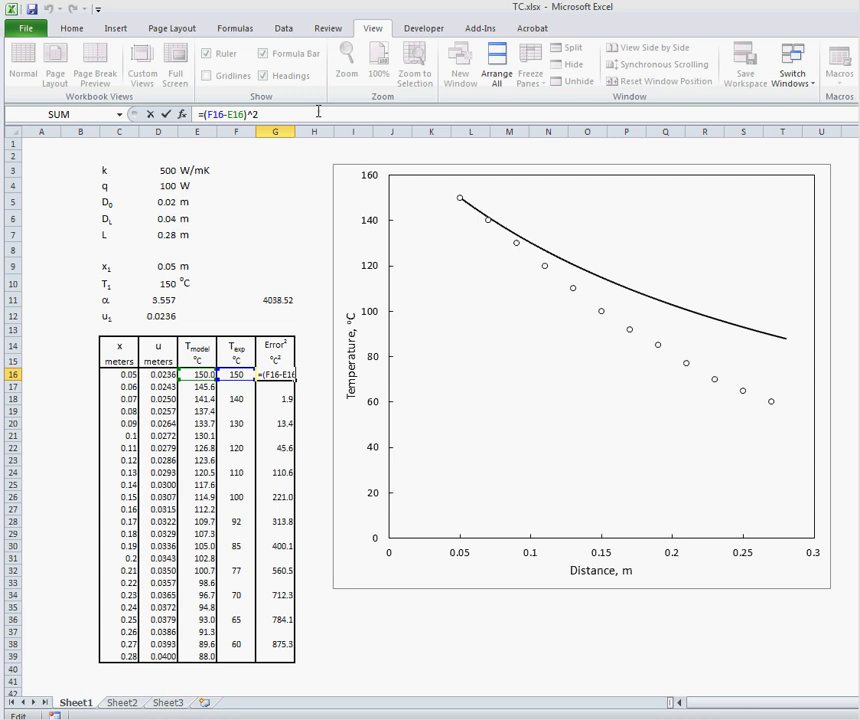
key("Return")
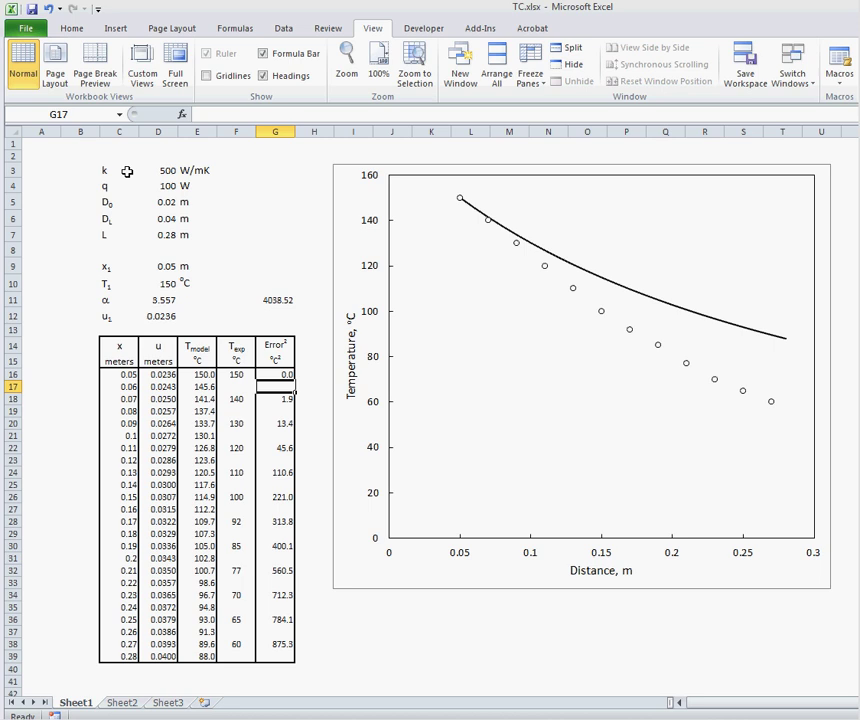
left_click(274, 300)
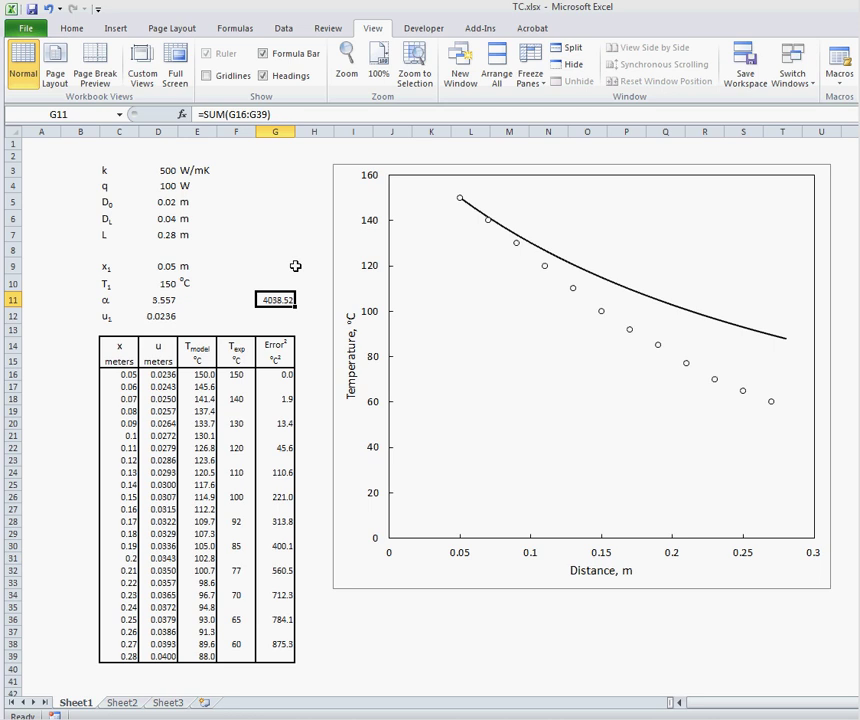
left_click(297, 265)
left_click(162, 170)
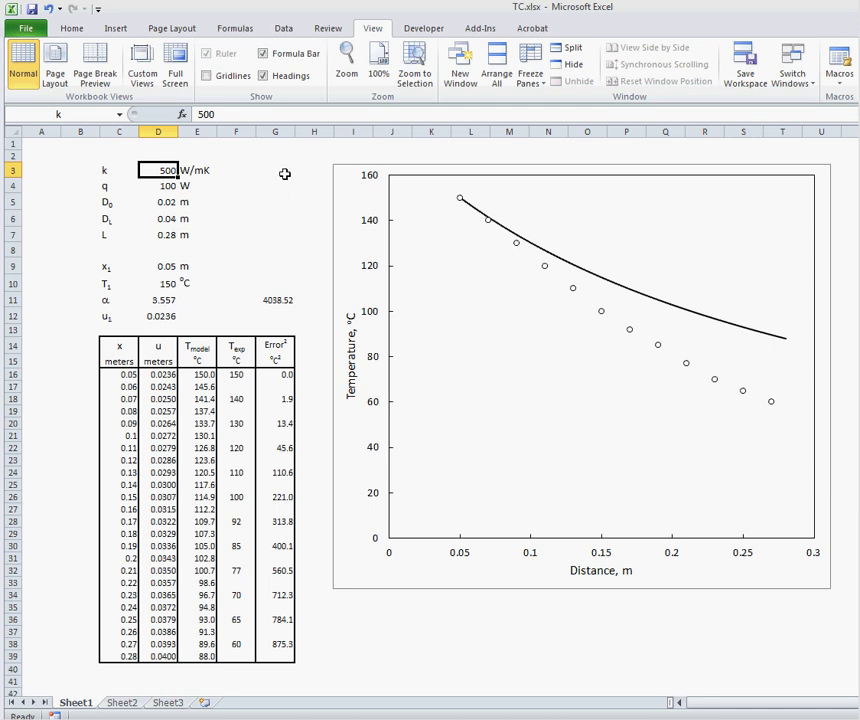
- Open Solver from the Data tab, set to minimise $G$11 by changing k
left_click(284, 30)
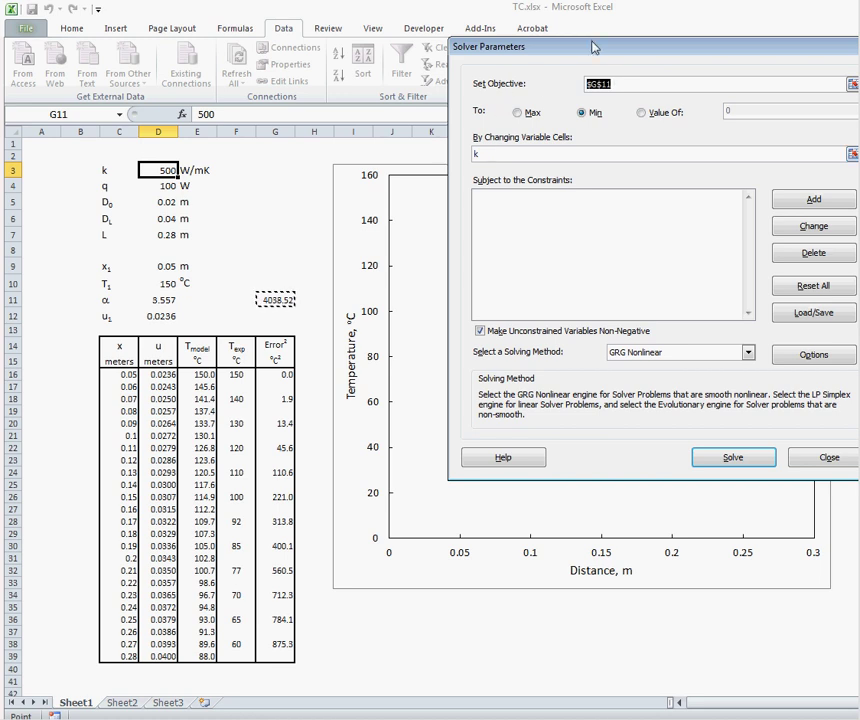
left_click_drag(593, 44, 437, 36)
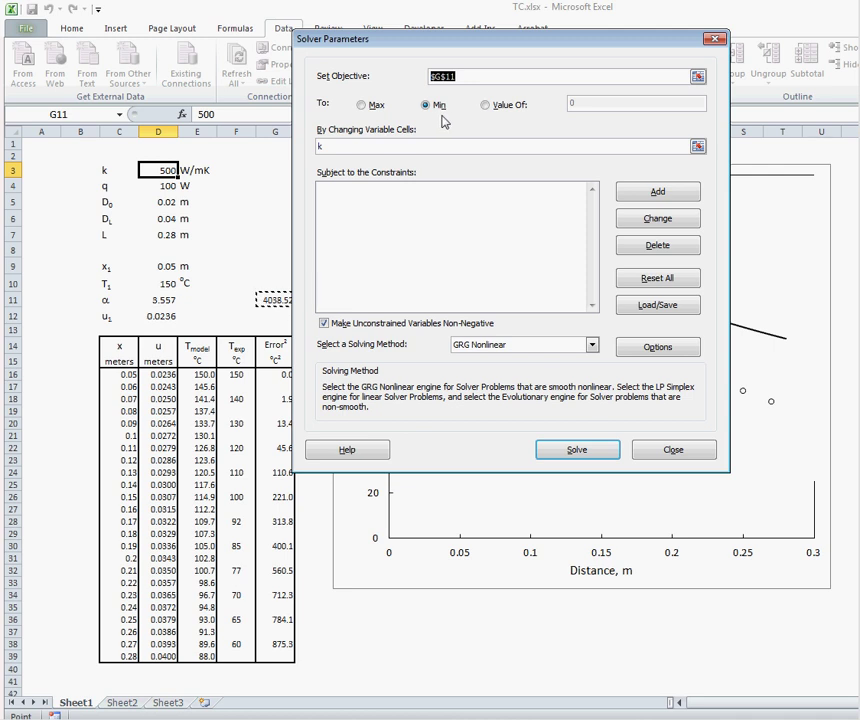
- Run Solver and keep the solution: k = 342.5 W/mK, squared error 61.3308
left_click(581, 451)
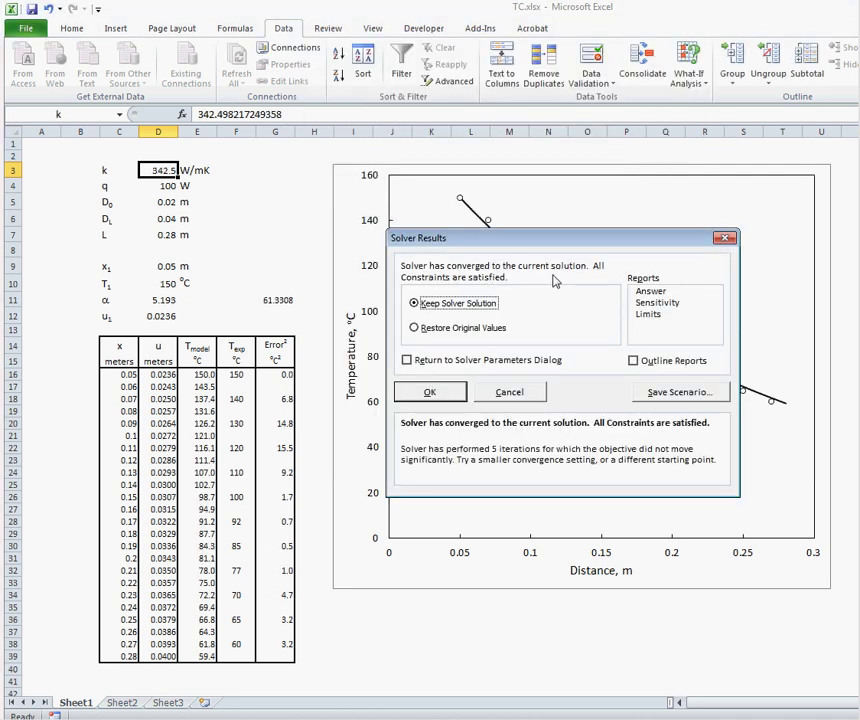
left_click(434, 399)
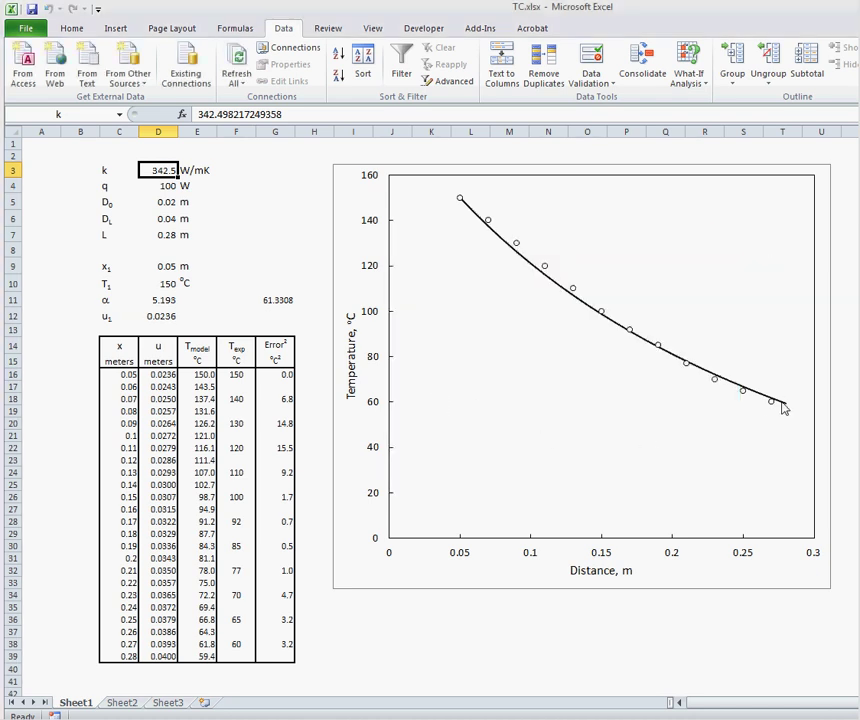